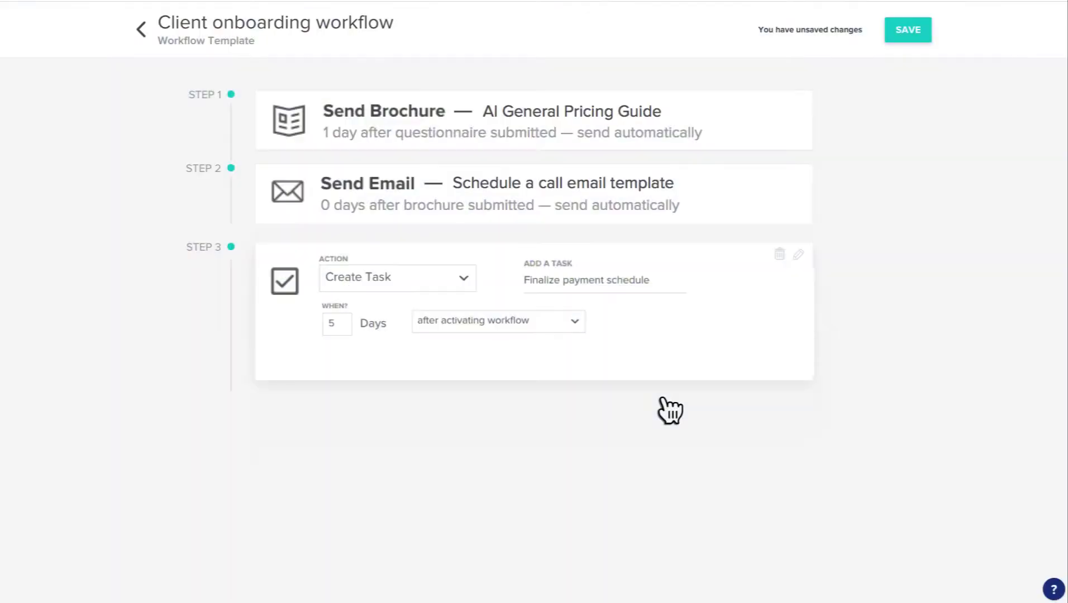
Trigger the Finalize payment schedule task 5 days after the contract is signed.
left_click(574, 323)
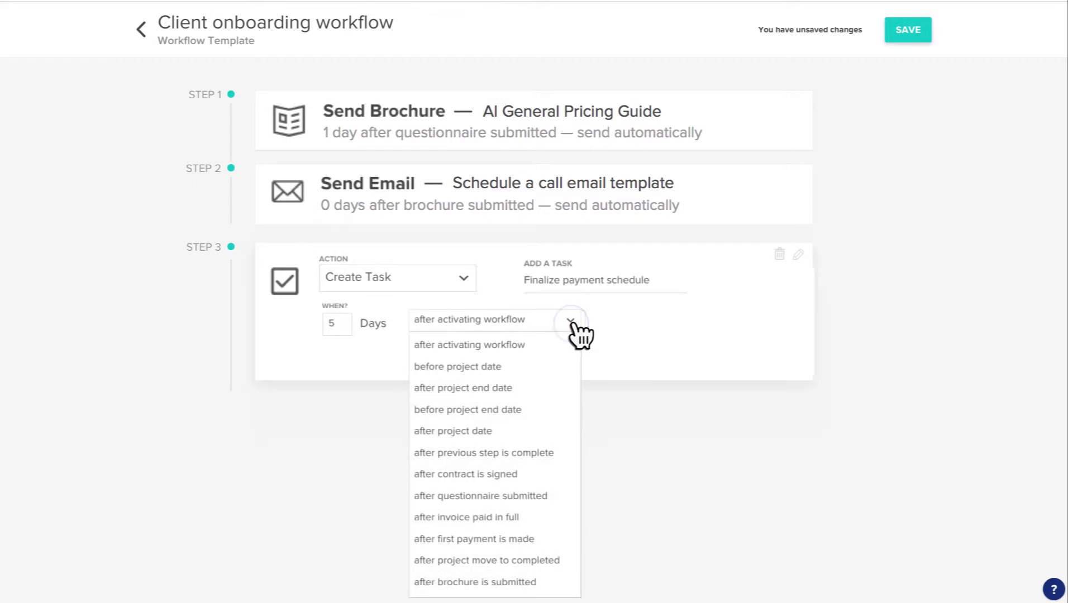
left_click(524, 475)
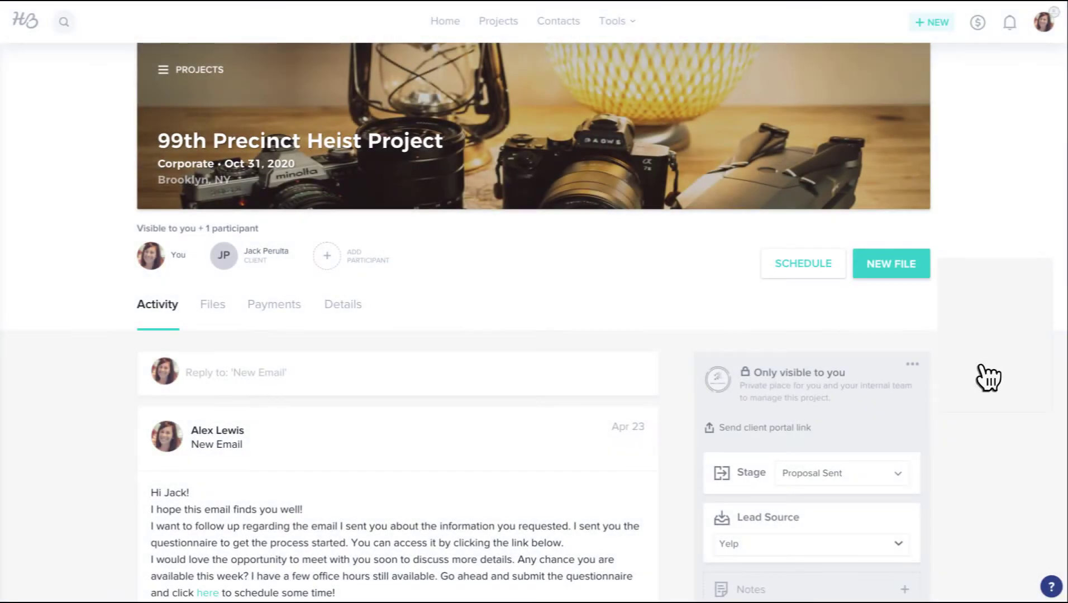
Apply Post-Contract Signing to the 99th Precinct Heist project and view its contact-form project types.
scroll(989, 379, "down", 5)
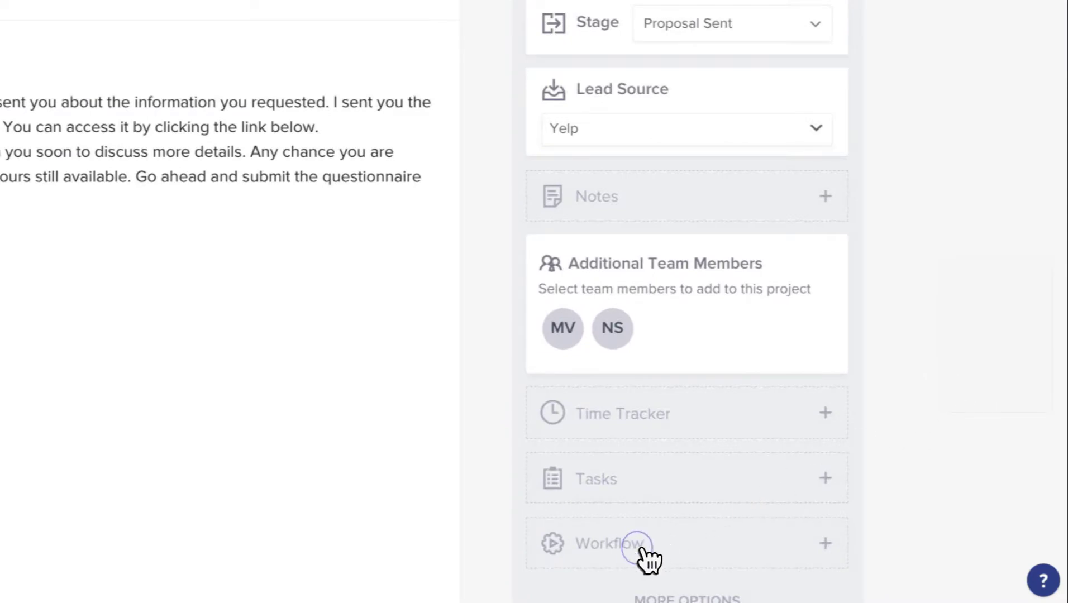
left_click(643, 551)
left_click(758, 373)
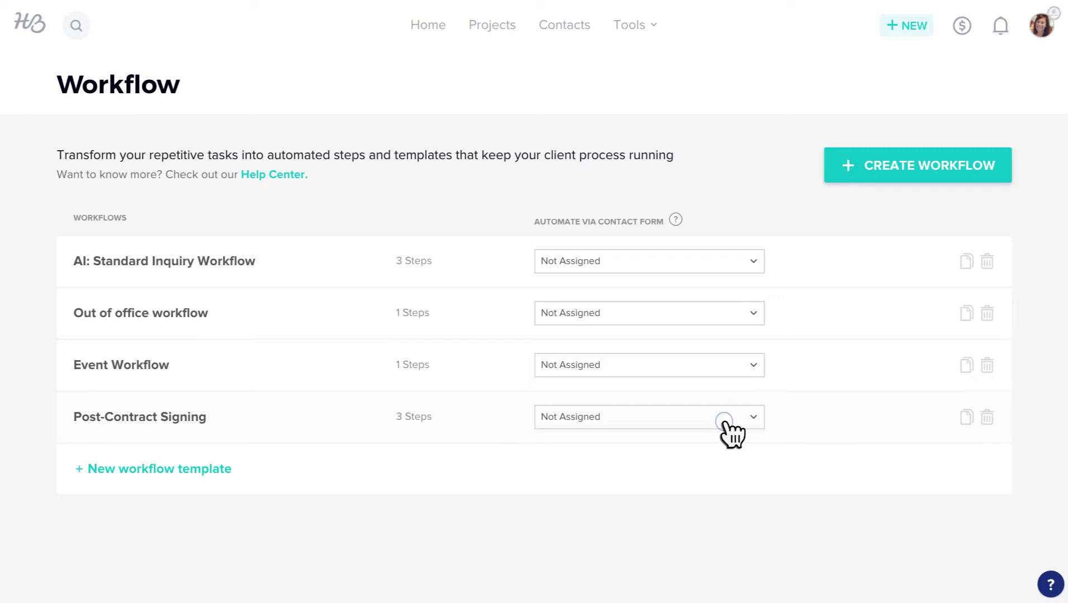
left_click(725, 423)
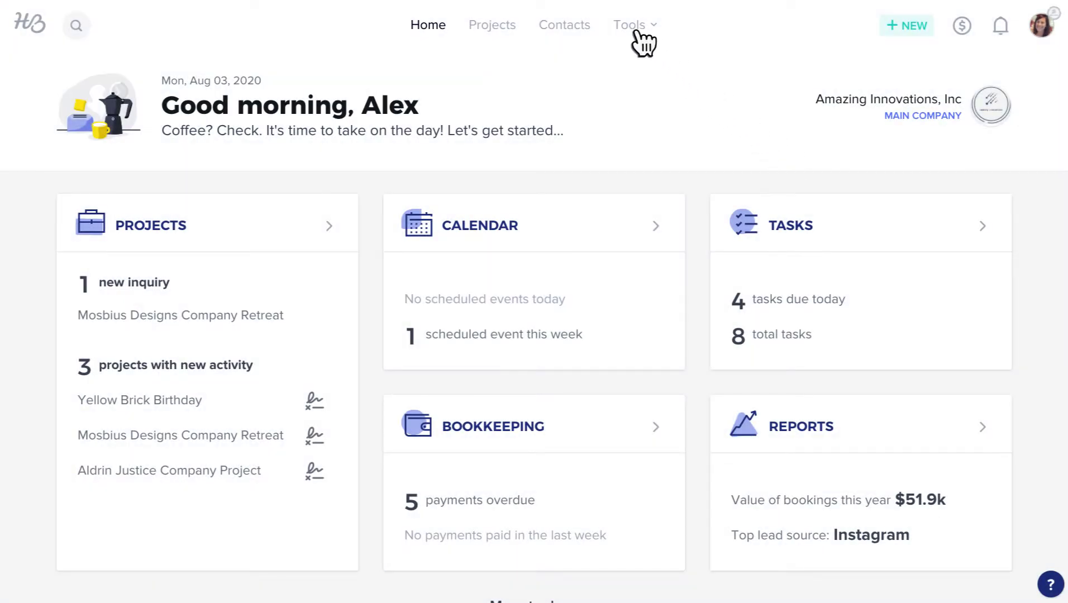
Go to the Templates library under Tools to reach the saved workflows.
left_click(638, 31)
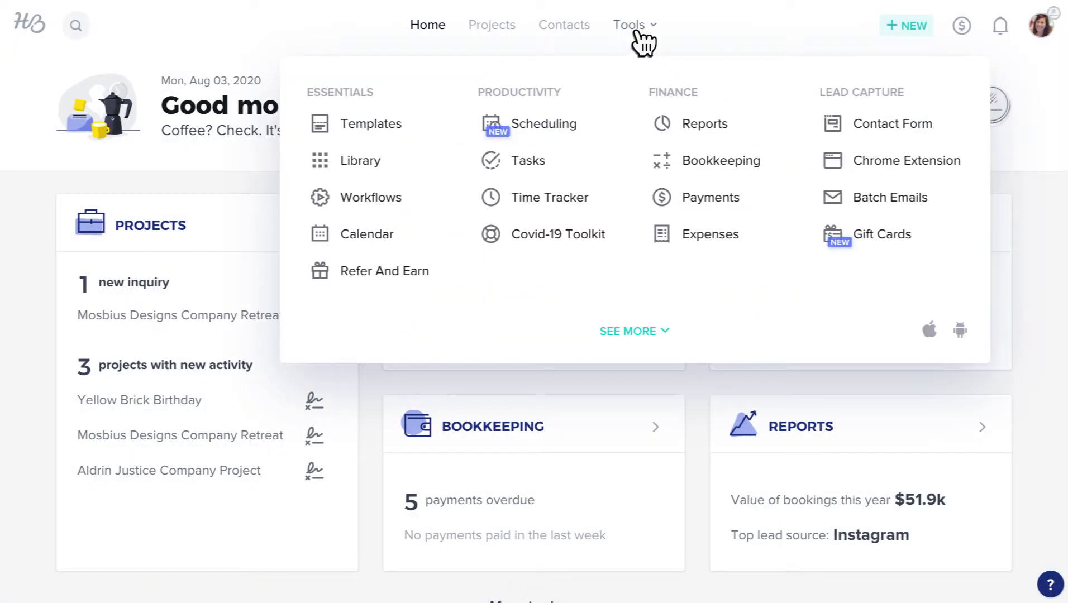
left_click(367, 130)
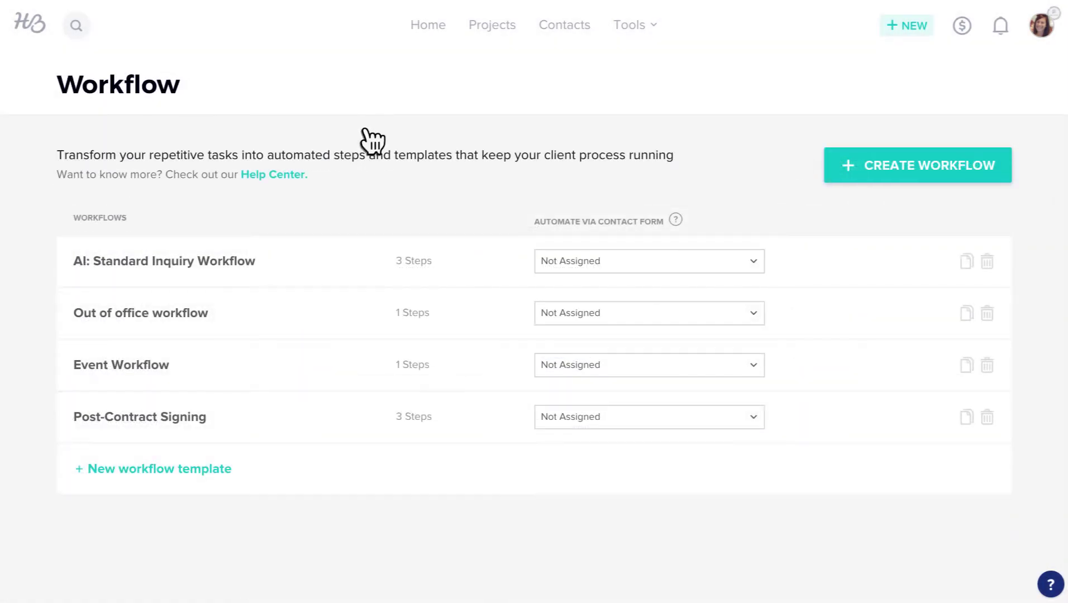
Inspect the Post-Contract Signing workflow template and its Step 1 details.
left_click(222, 420)
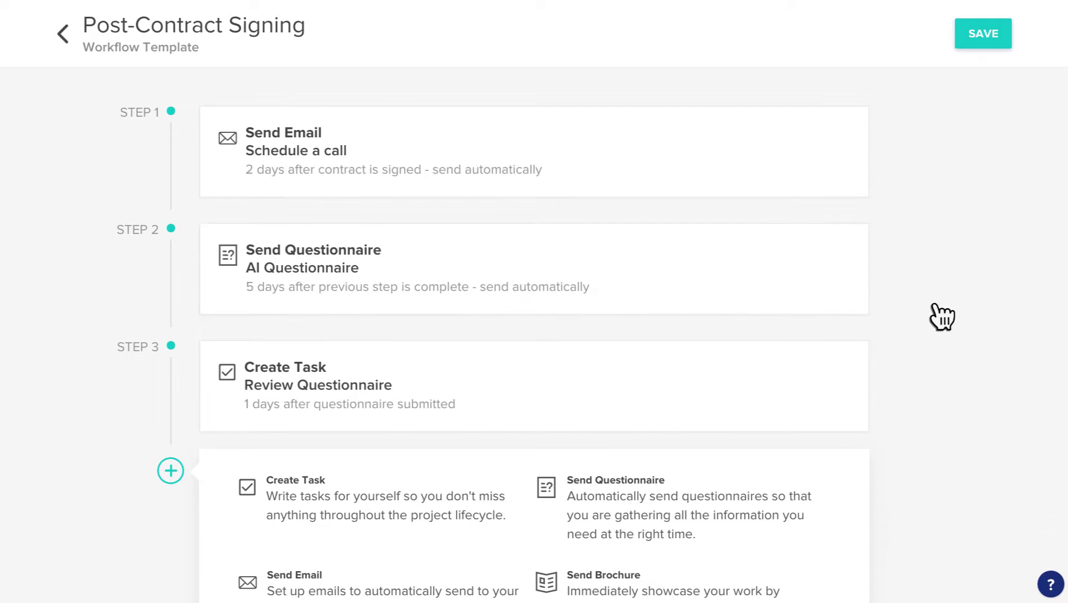
left_click(851, 121)
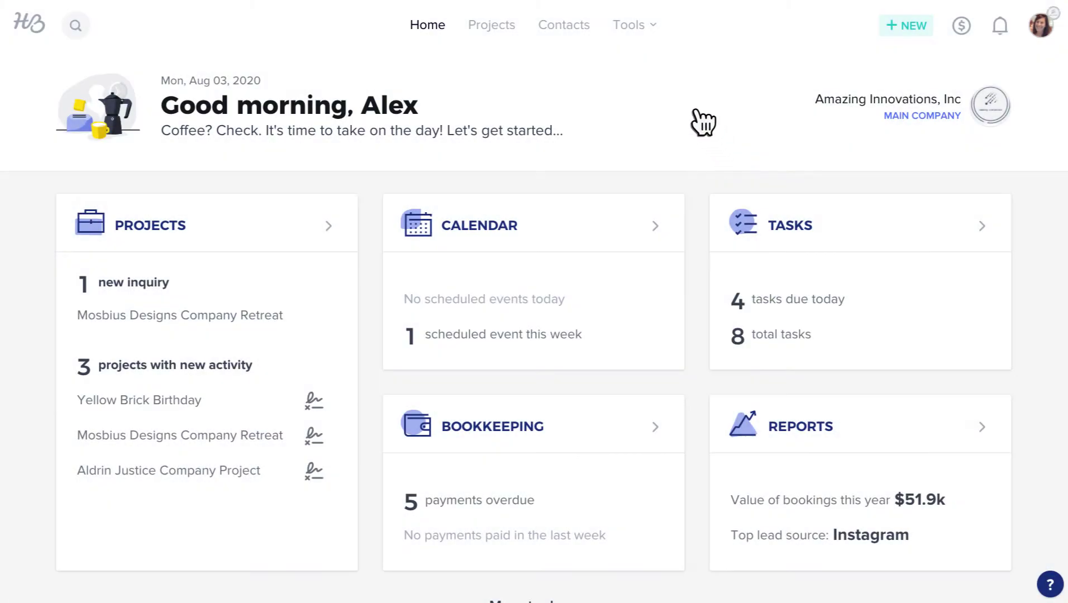
Create a new workflow template from the Tools > Workflows list.
left_click(637, 32)
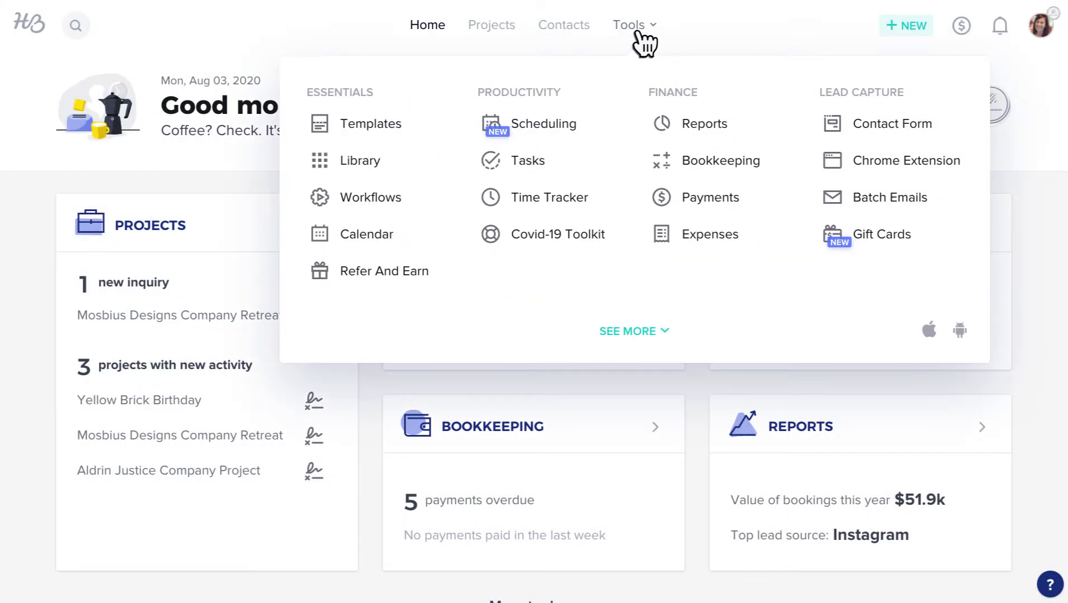
left_click(391, 202)
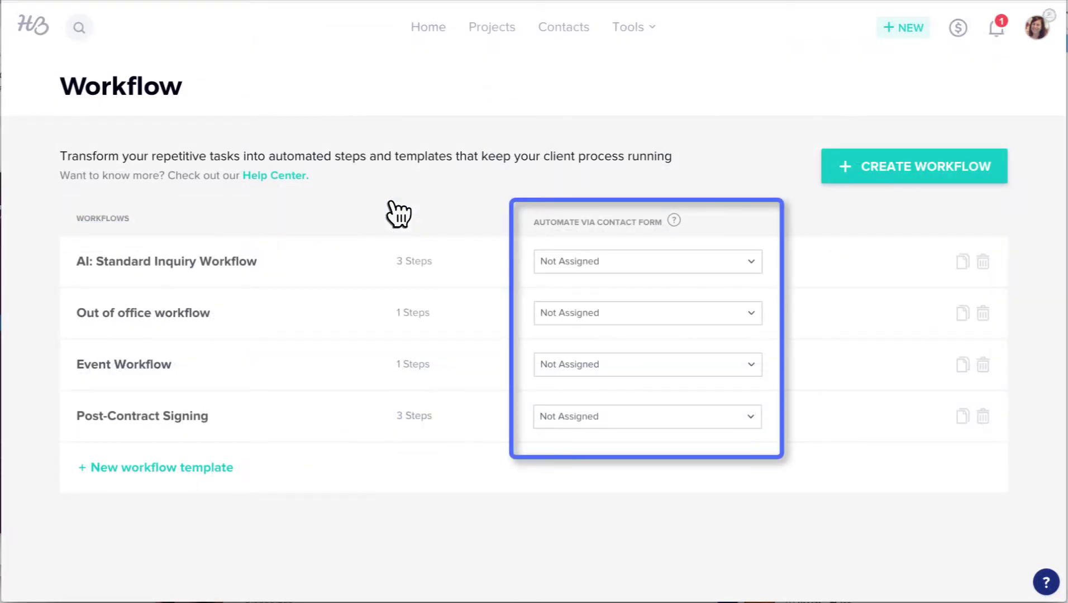
left_click(914, 178)
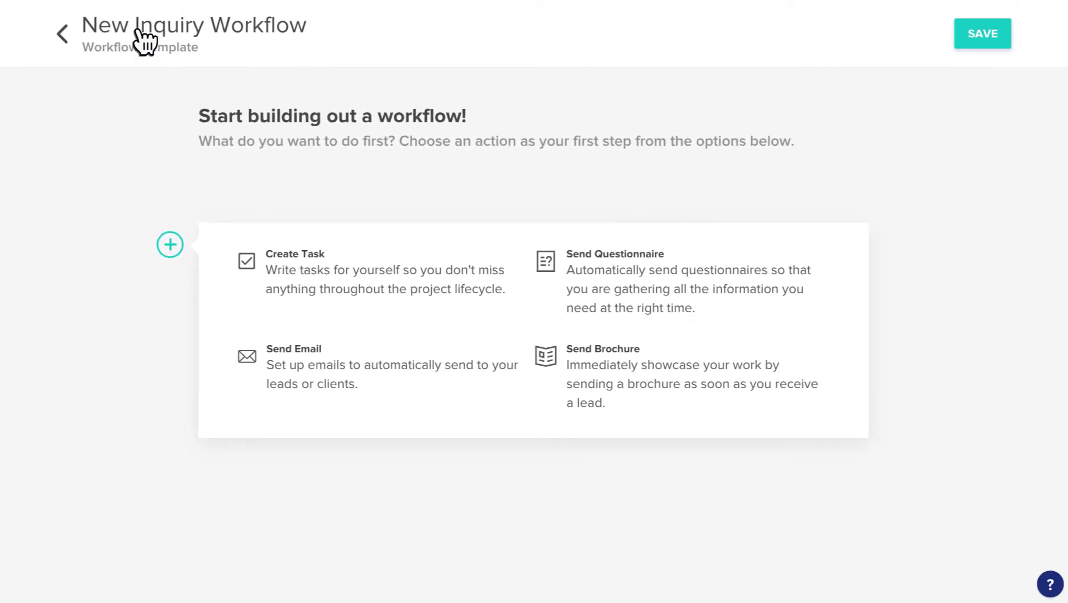
Make Step 1 send the AI General Pricing Guide brochure with the Brochure (default) email.
left_click(673, 382)
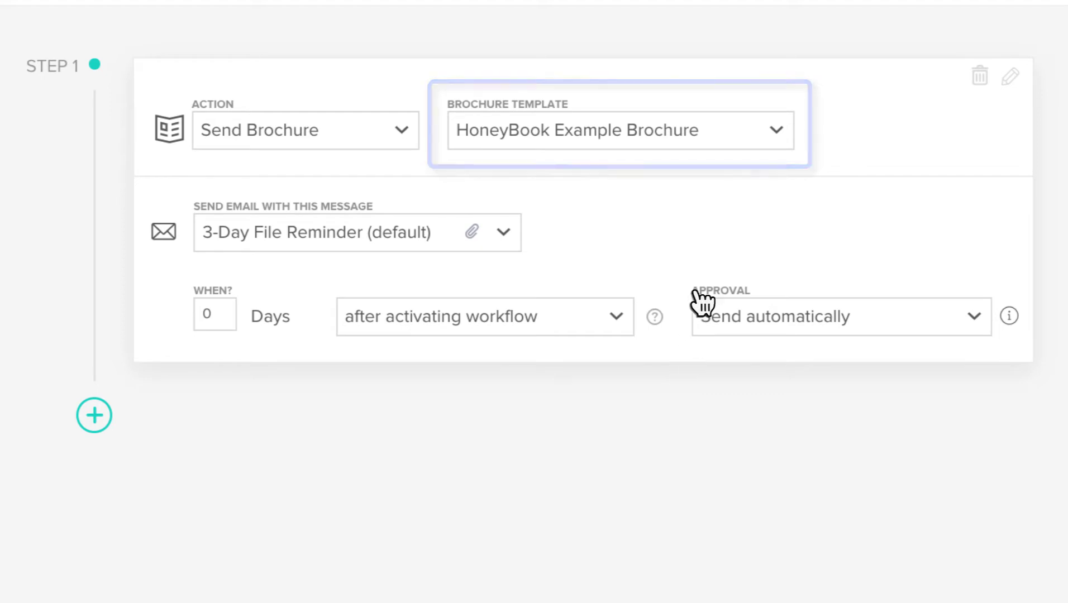
left_click(735, 136)
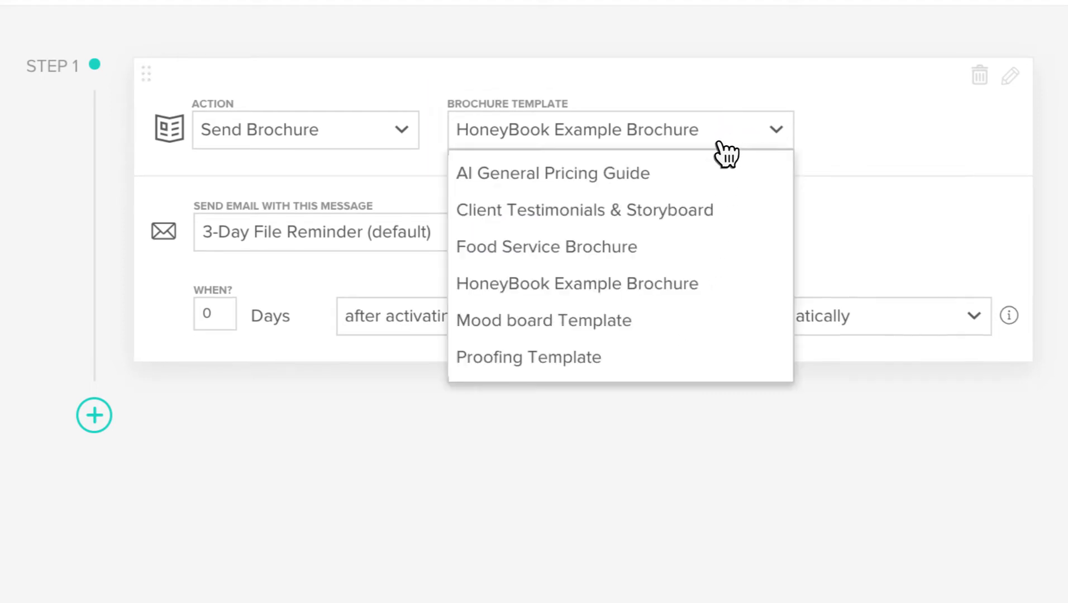
left_click(666, 178)
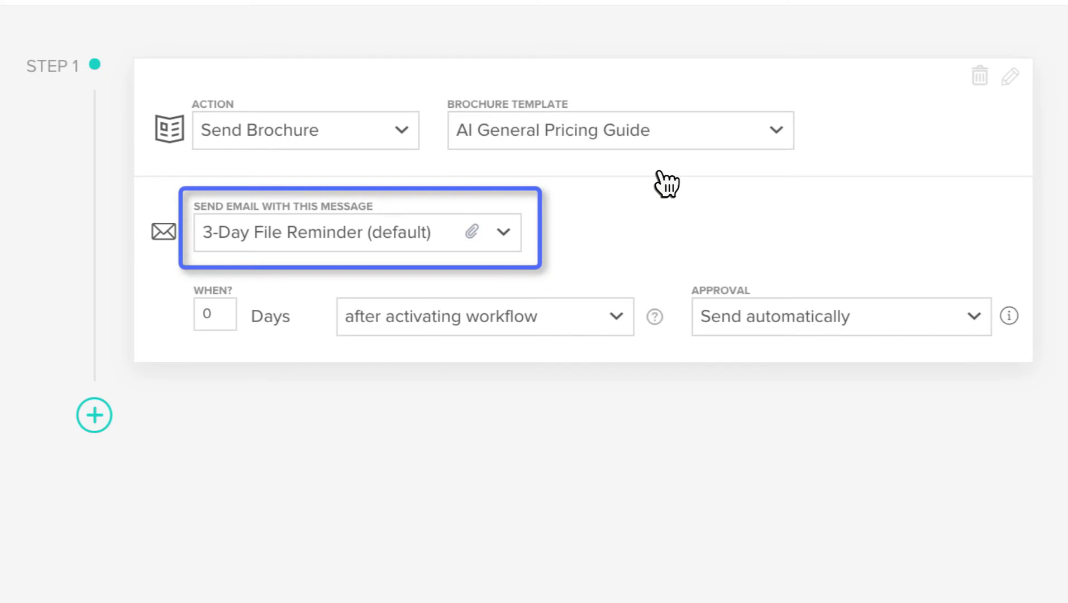
left_click(504, 237)
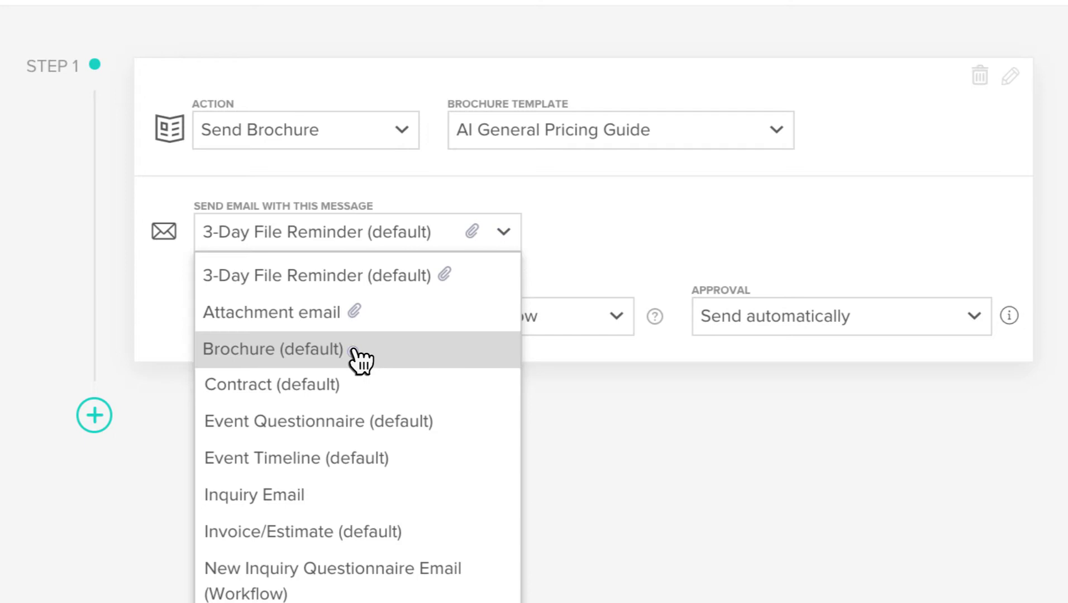
left_click(357, 351)
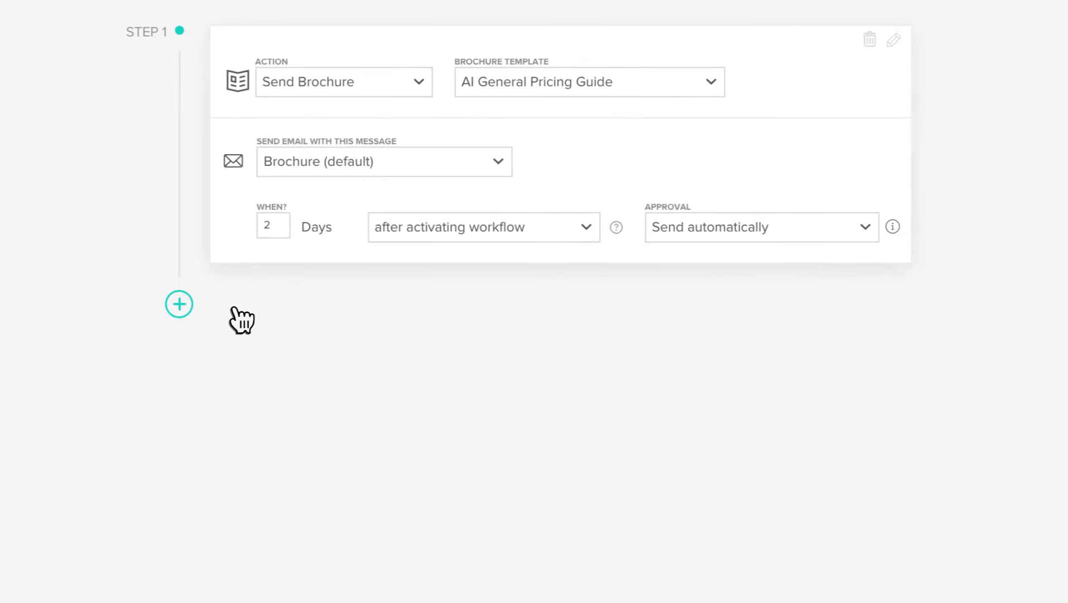
Time Step 1 at 0 days after activating the workflow, sent automatically.
left_click(586, 228)
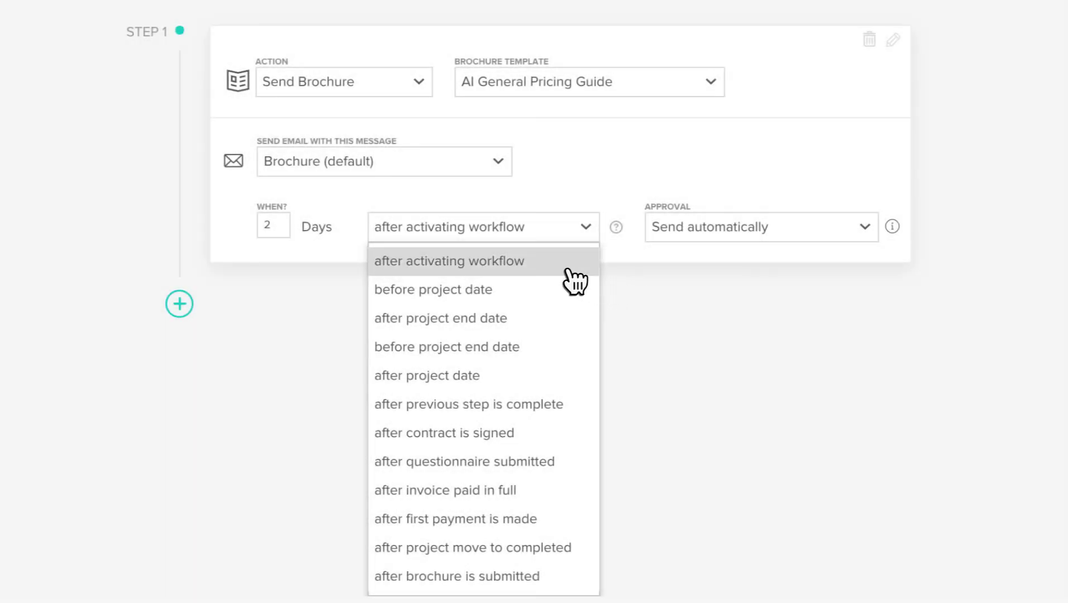
left_click(534, 261)
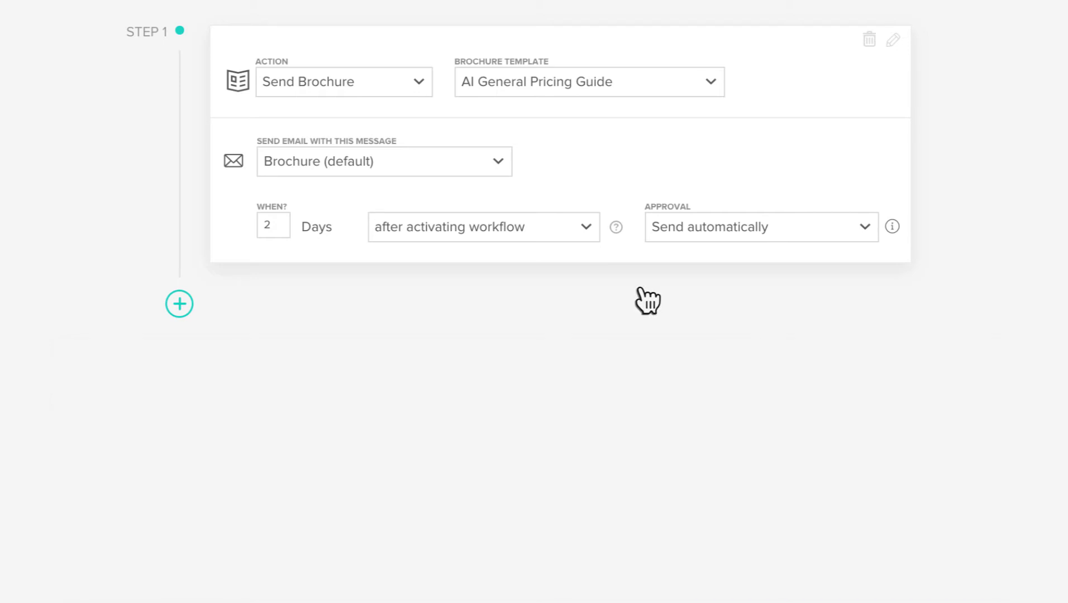
left_click(283, 230)
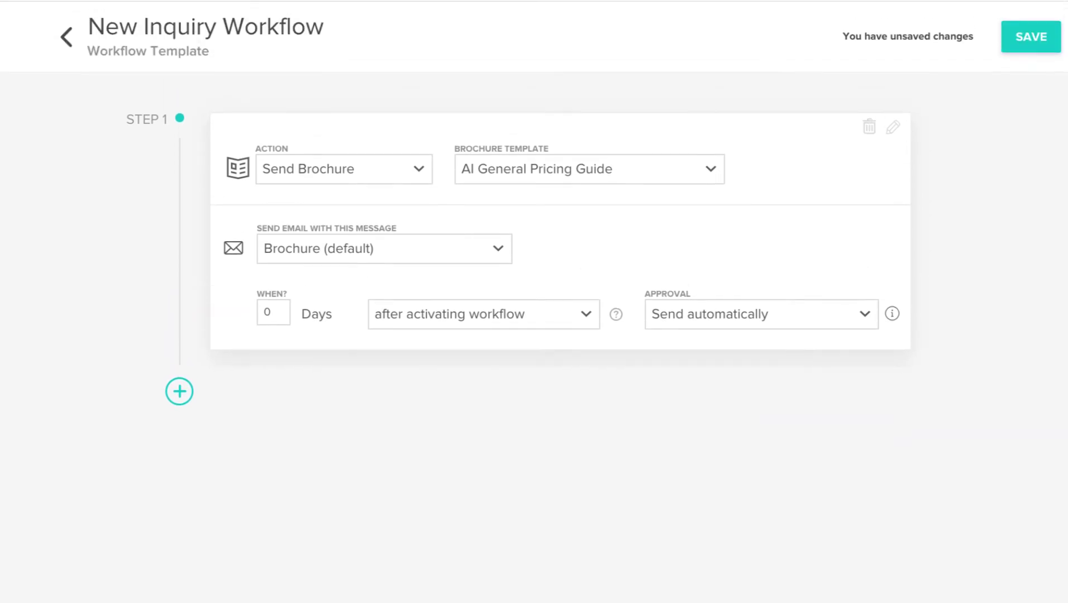
left_click(844, 323)
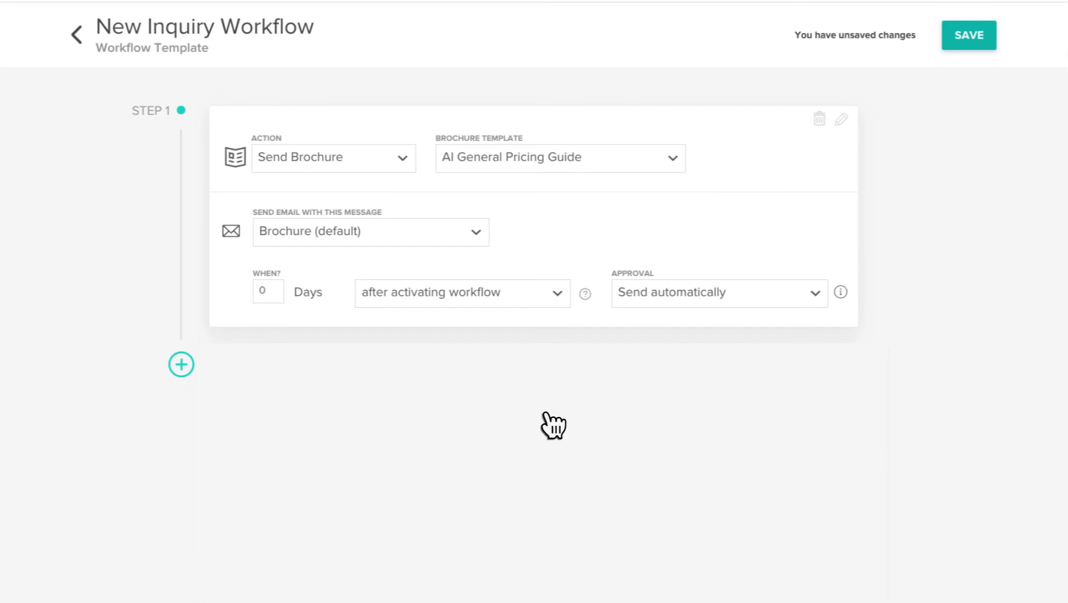
Add Step 2 sending the Schedule a call email 7 days after the previous step, approval required.
left_click(183, 364)
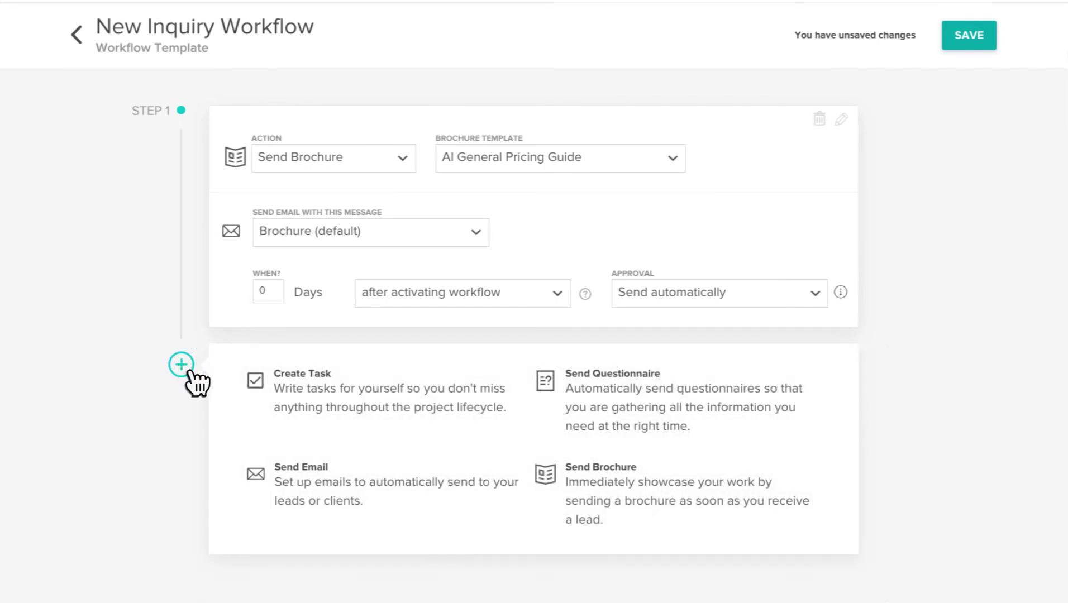
left_click(302, 498)
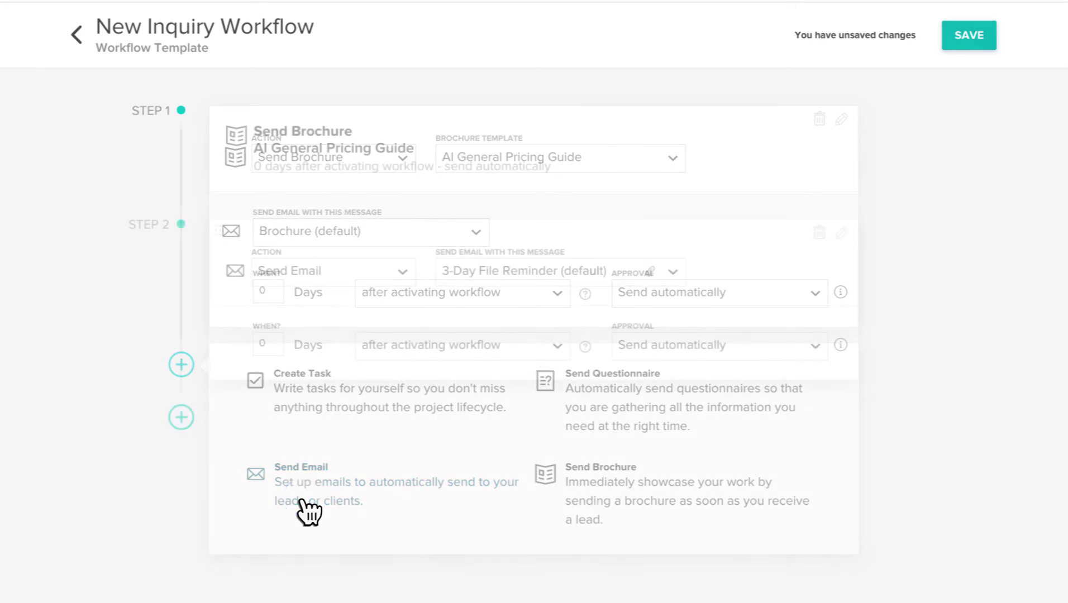
left_click(672, 273)
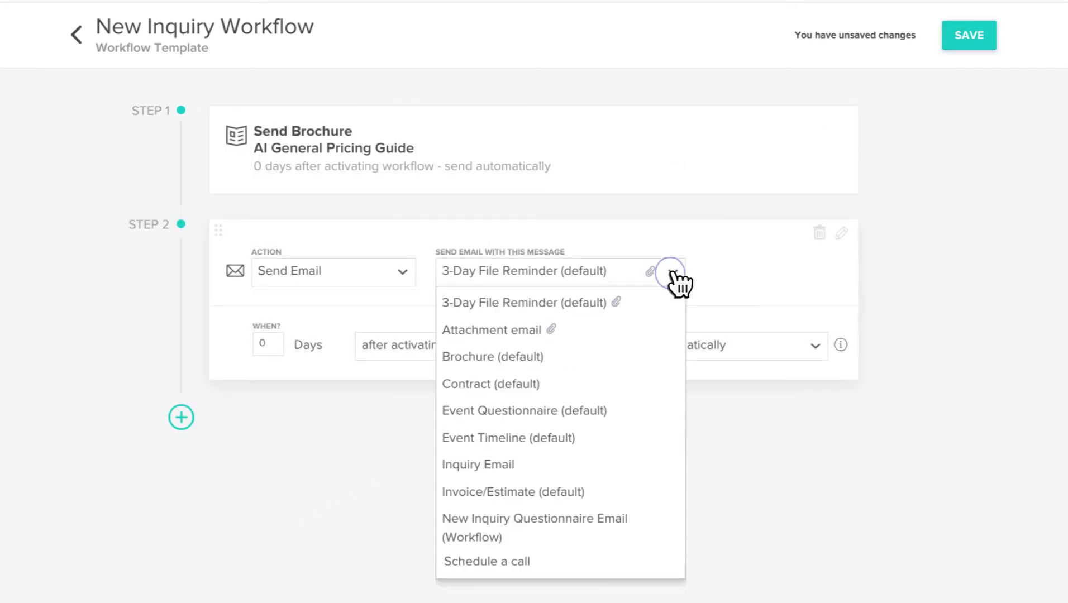
left_click(535, 564)
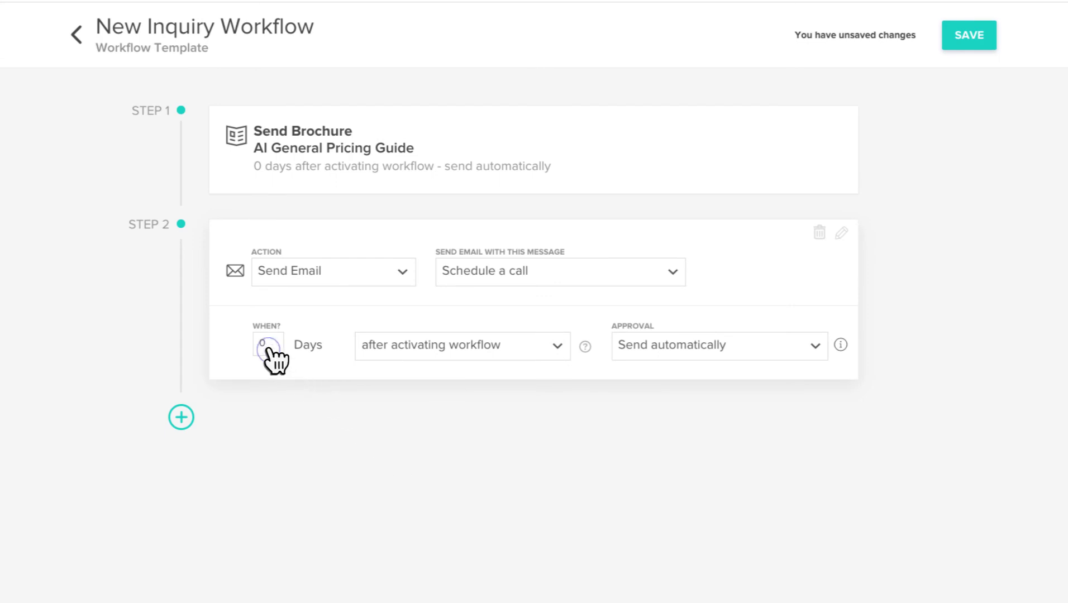
left_click(557, 348)
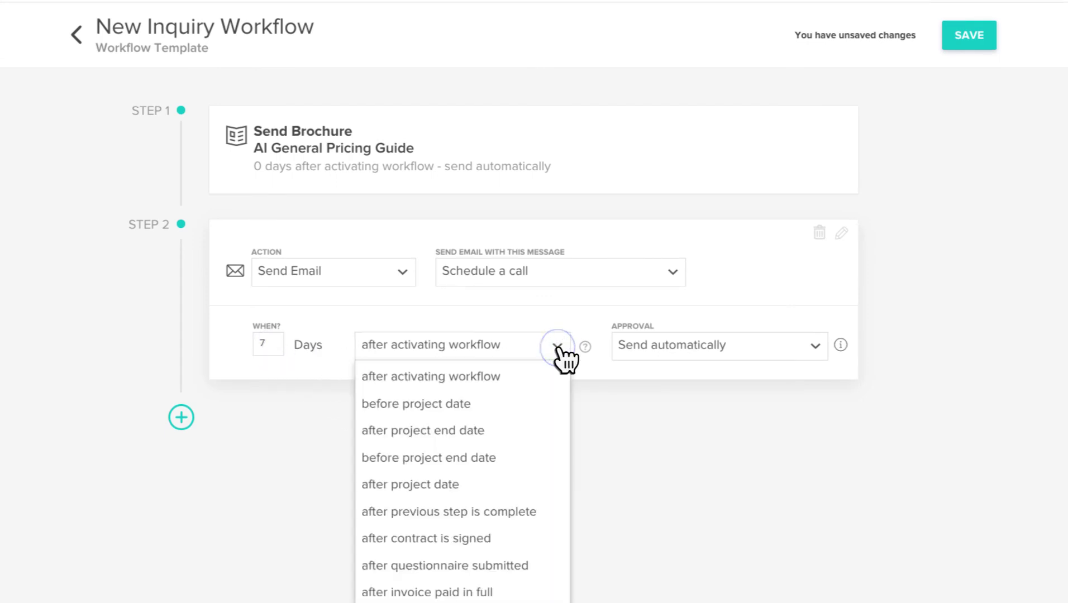
left_click(545, 513)
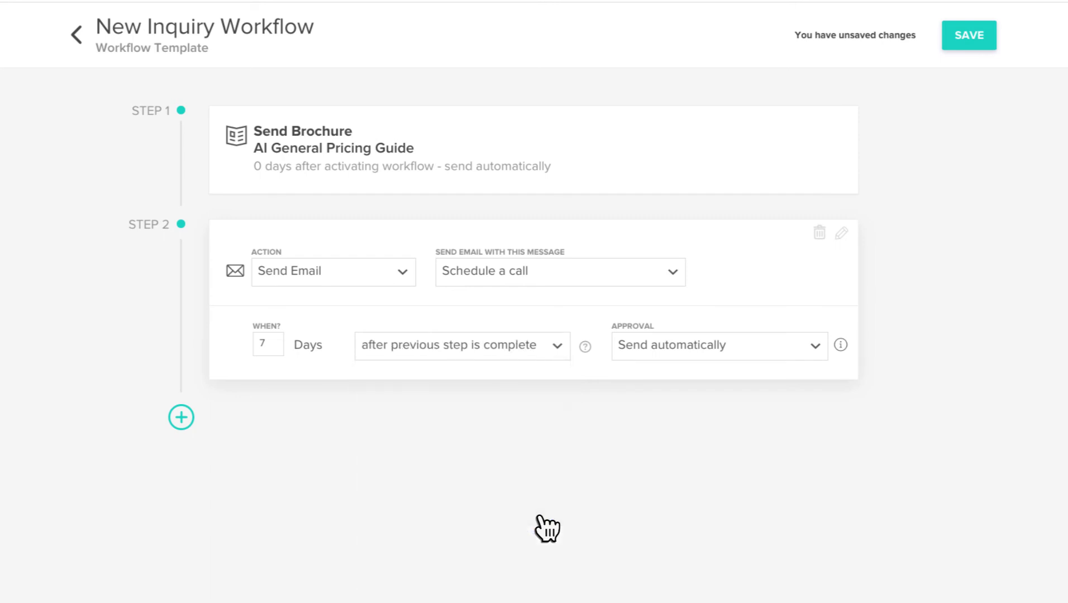
left_click(816, 347)
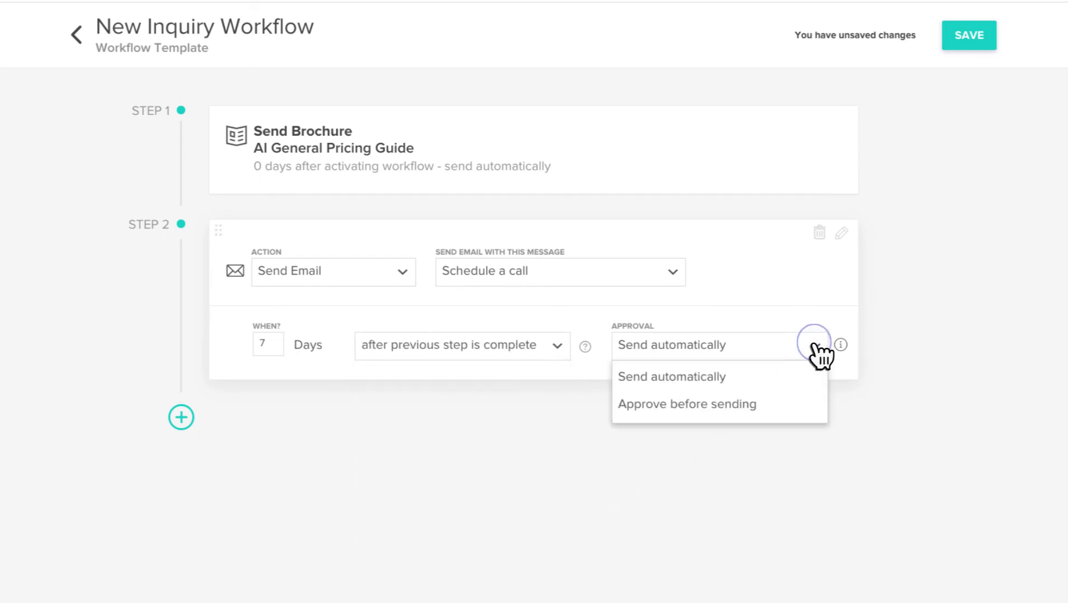
left_click(766, 414)
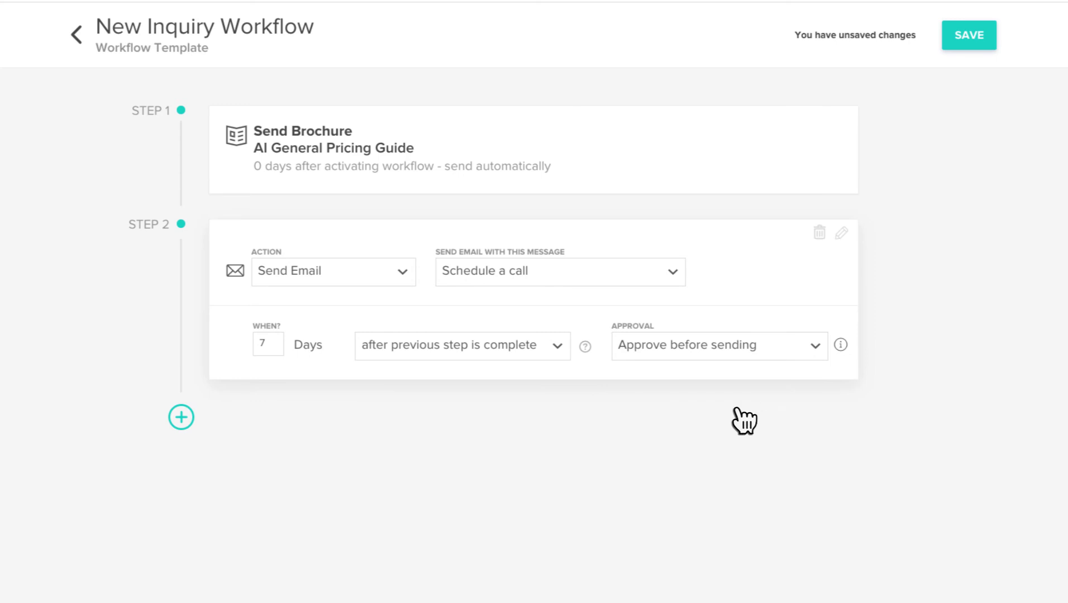
Add Step 3 creating the task 'Confirm remainder of payment schedule' 2 days after first payment.
left_click(182, 419)
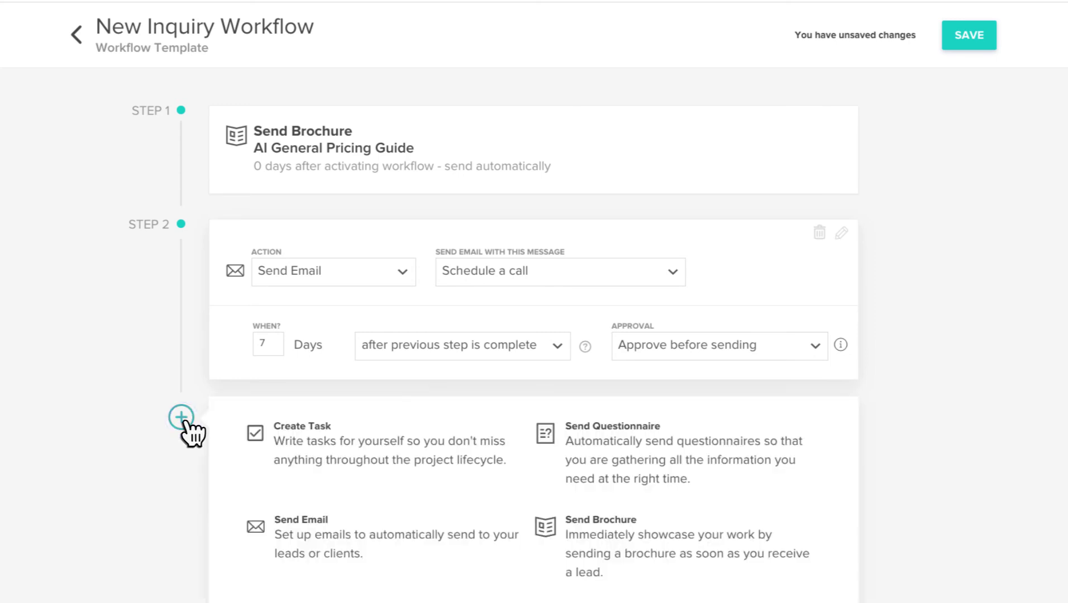
left_click(370, 447)
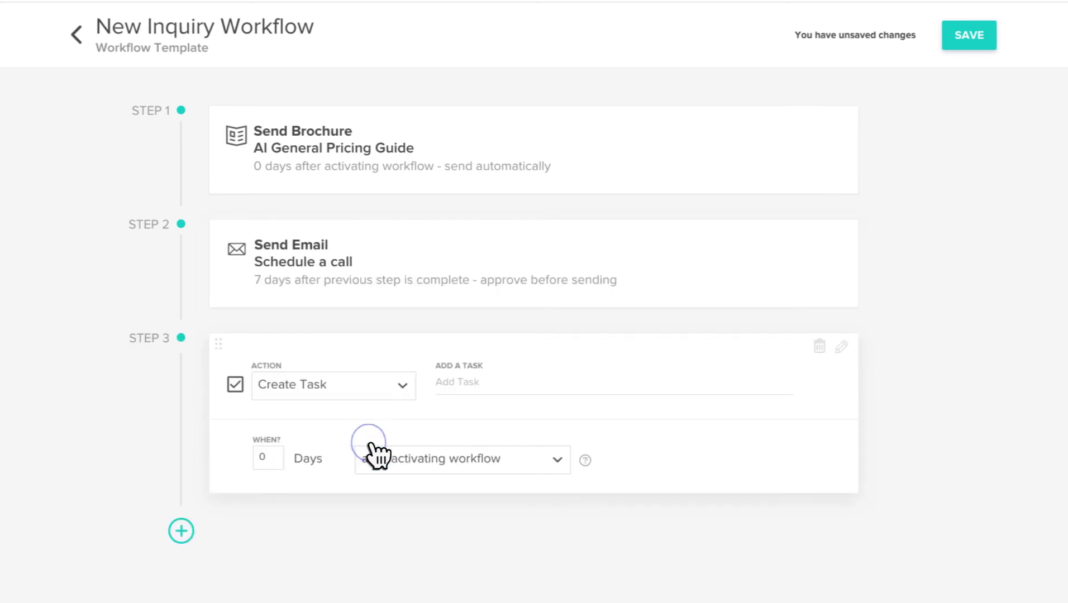
left_click(511, 382)
type("Confirm remainder of payment schedule")
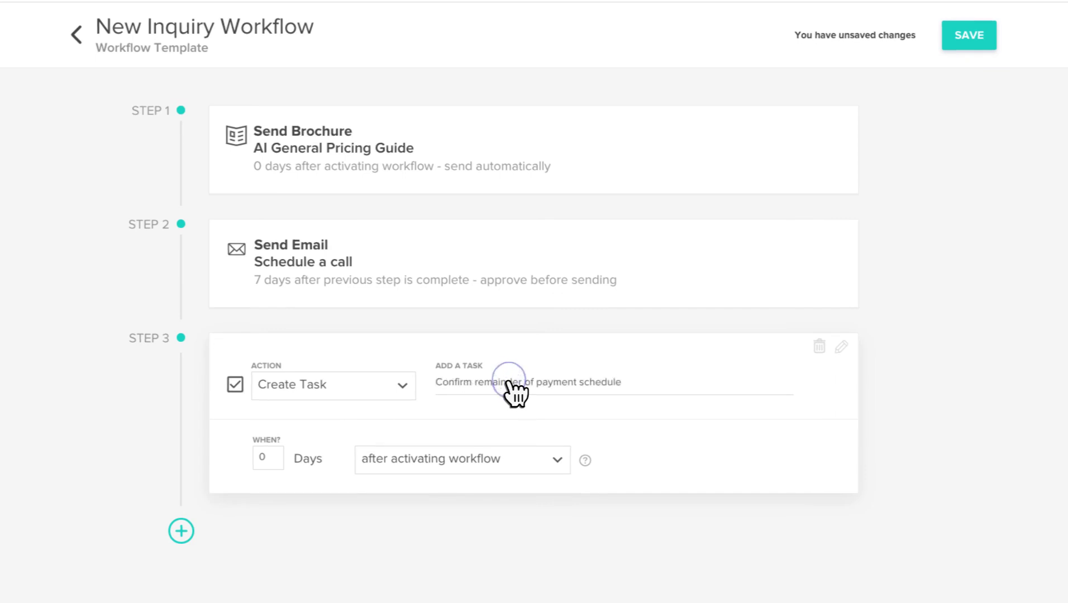
left_click(271, 459)
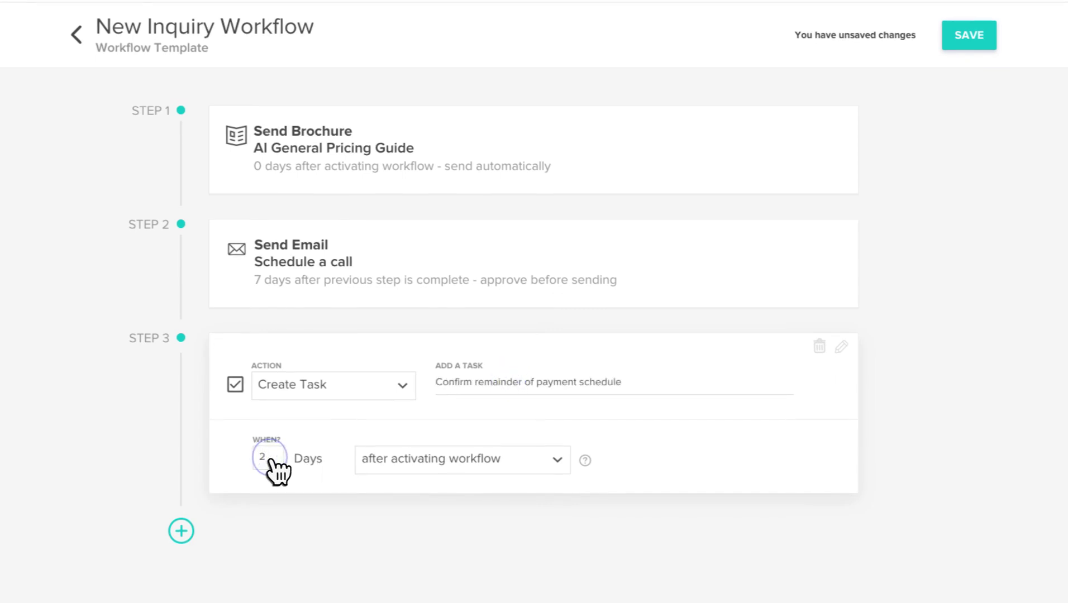
type("2")
left_click(540, 460)
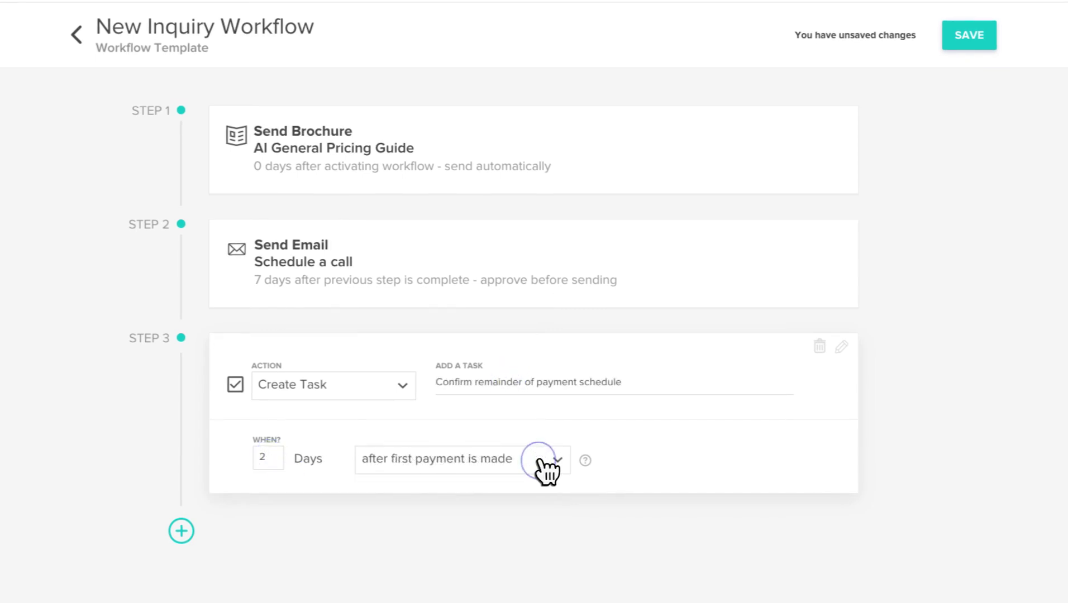
Save New Inquiry Workflow and view the project types that trigger it from contact forms.
left_click(970, 37)
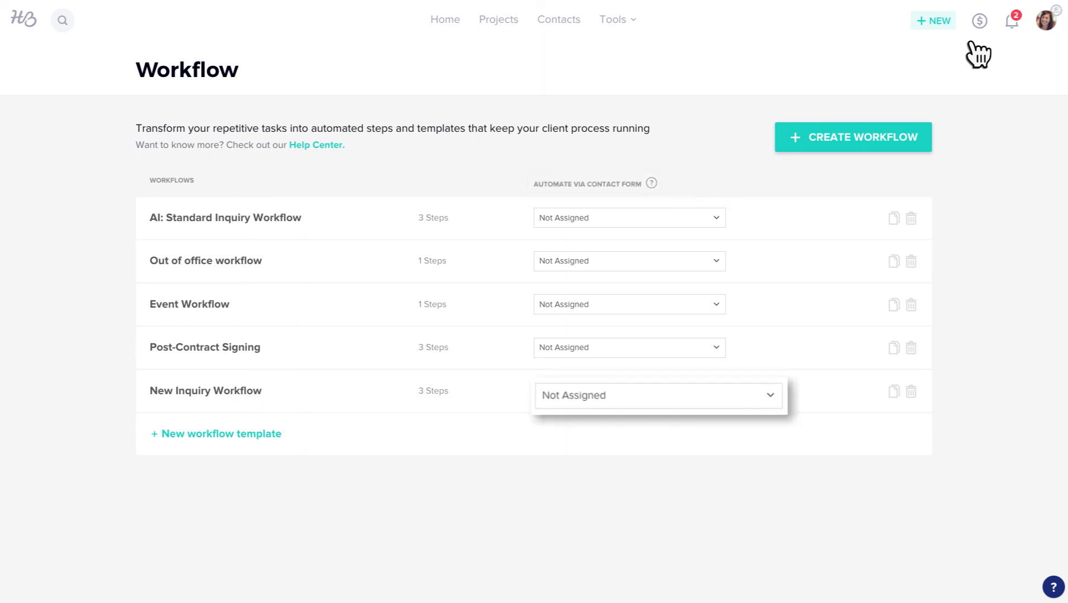
left_click(707, 393)
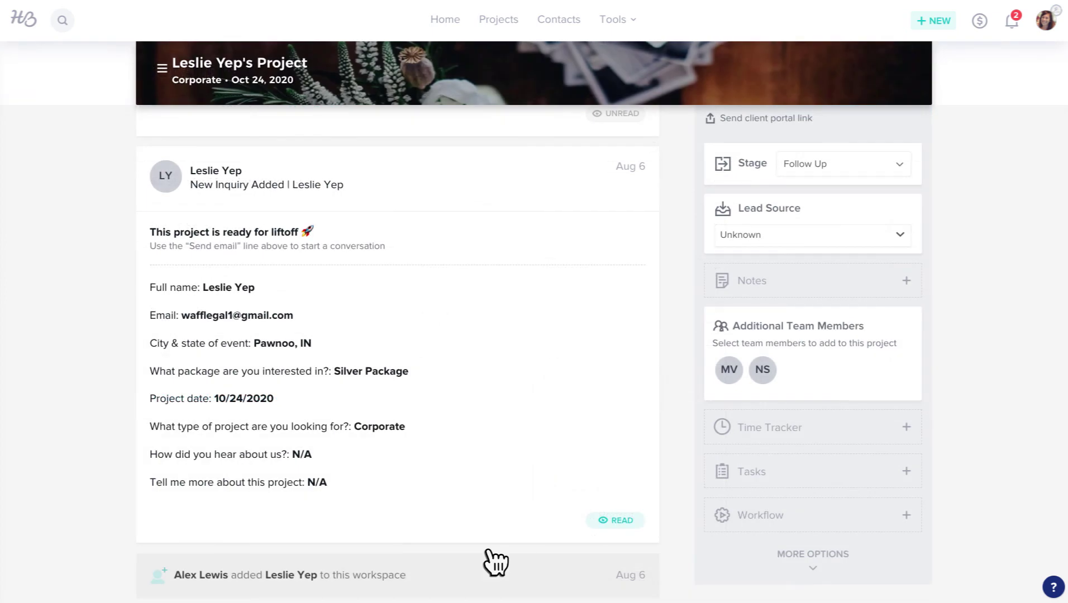
Apply the New Inquiry Workflow from the project's Workflow section to the client's Corporate project.
left_click(821, 516)
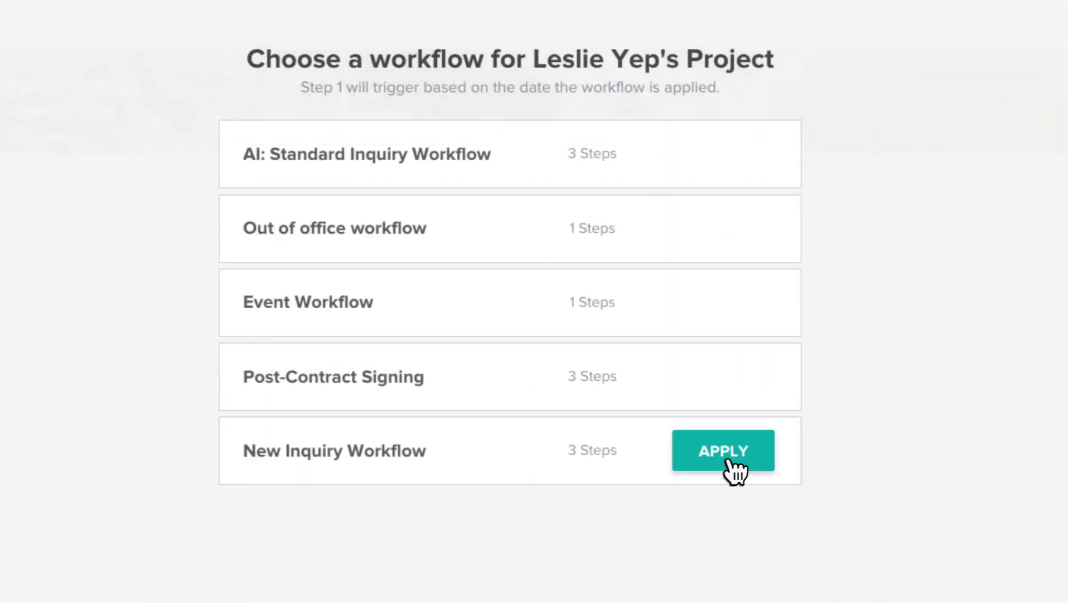
left_click(729, 463)
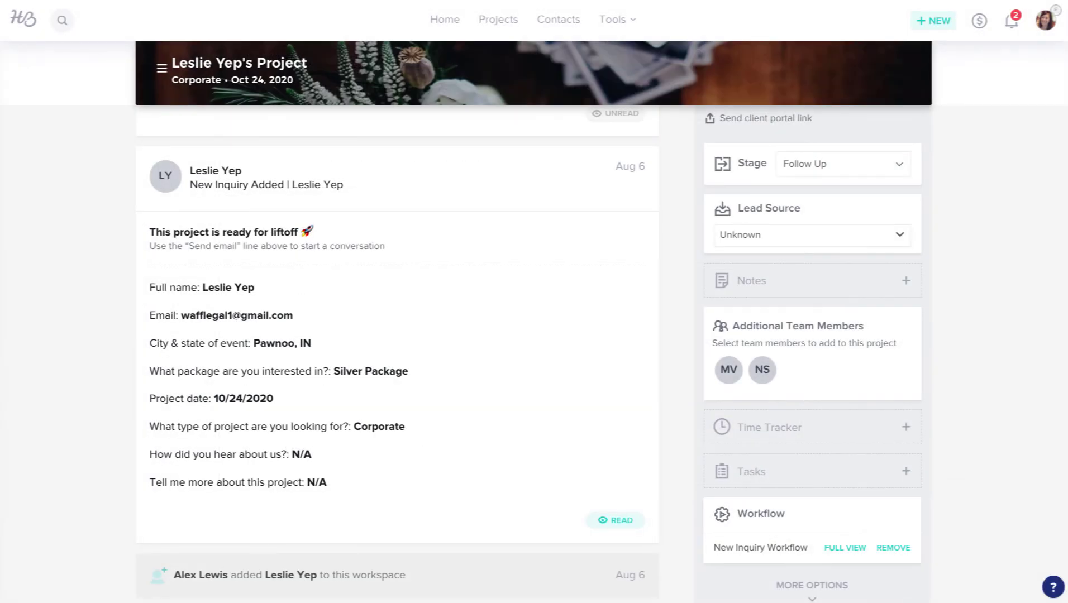